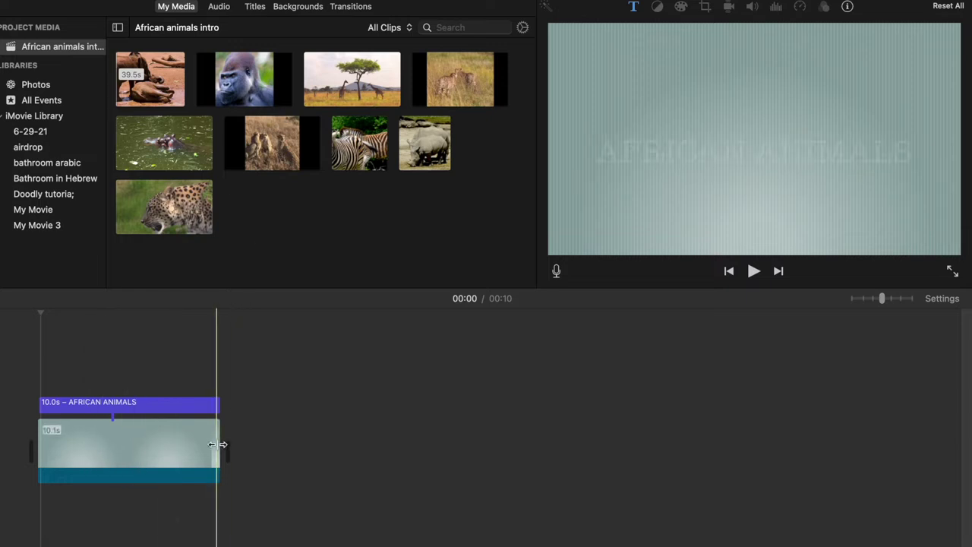
Extend the end of the background clip on the timeline to about 3.3 minutes
mouse_move(219, 424)
mouse_down()
mouse_move(559, 425)
mouse_move(218, 417)
mouse_up()
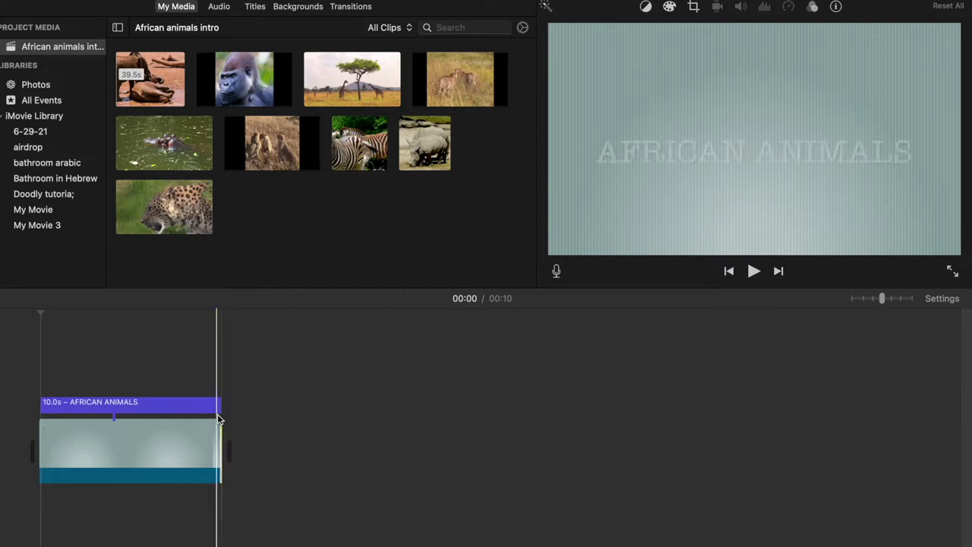
click(182, 439)
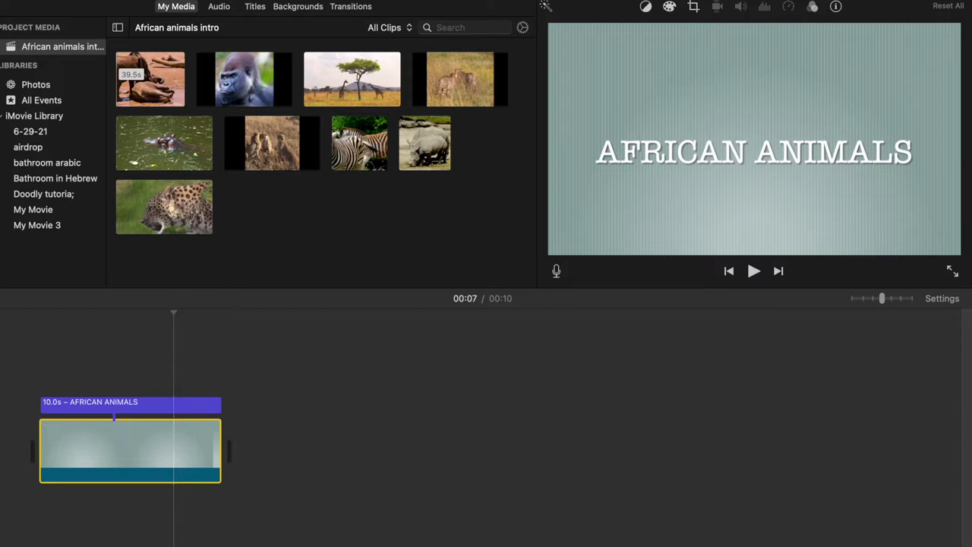
drag(220, 447, 968, 452)
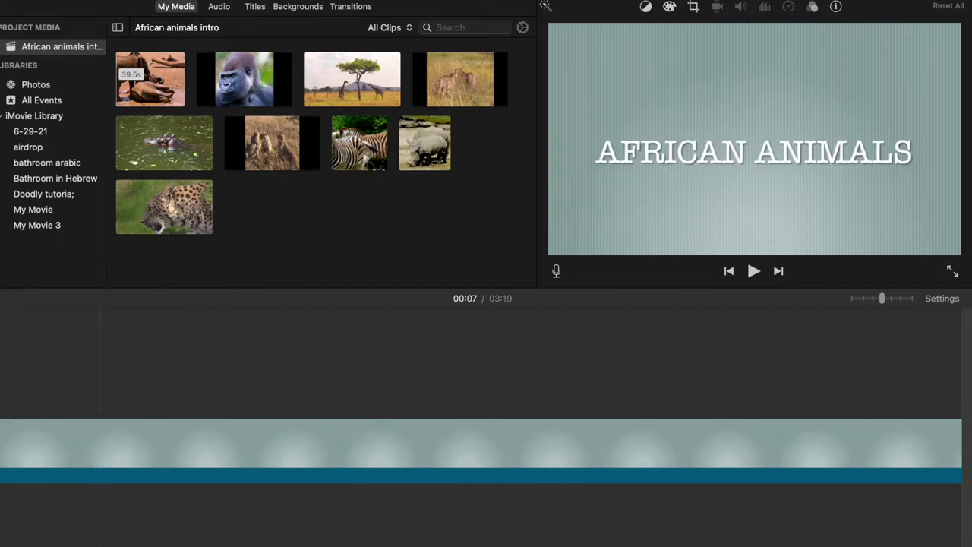
Adjust the end of the AFRICAN ANIMALS title on the timeline so that it lasts about 44.7 seconds
scroll(486, 450, left, 15)
drag(217, 403, 205, 358)
mouse_move(444, 540)
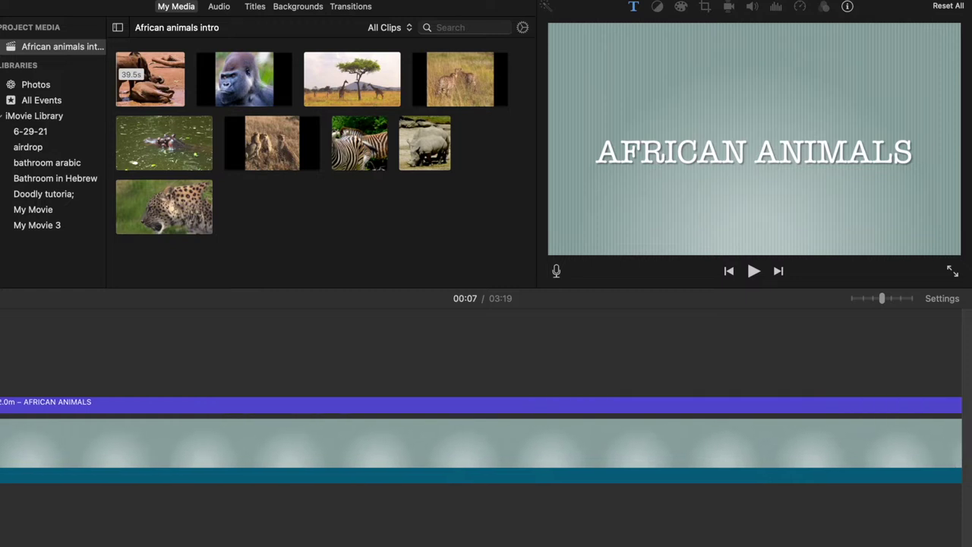
click(628, 395)
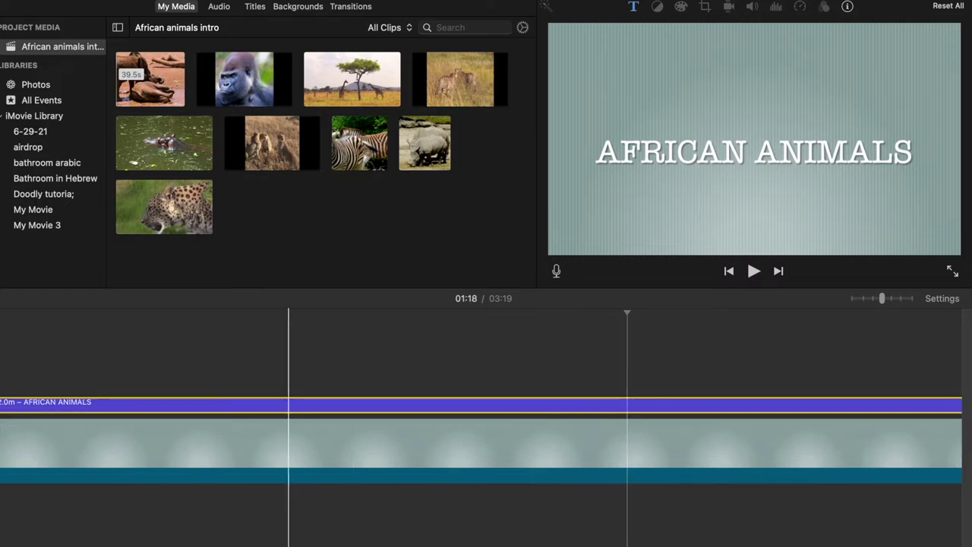
scroll(568, 449, right, 4)
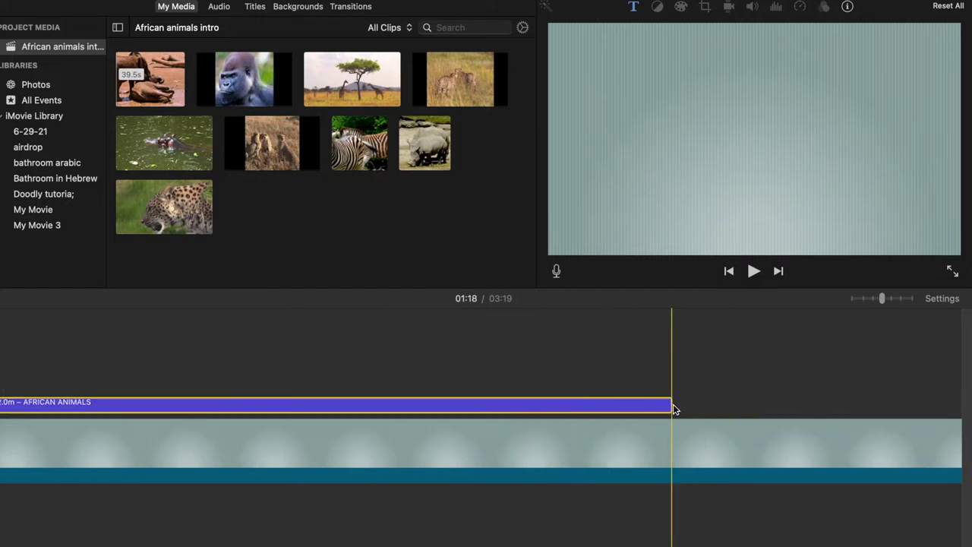
drag(671, 406, 2, 454)
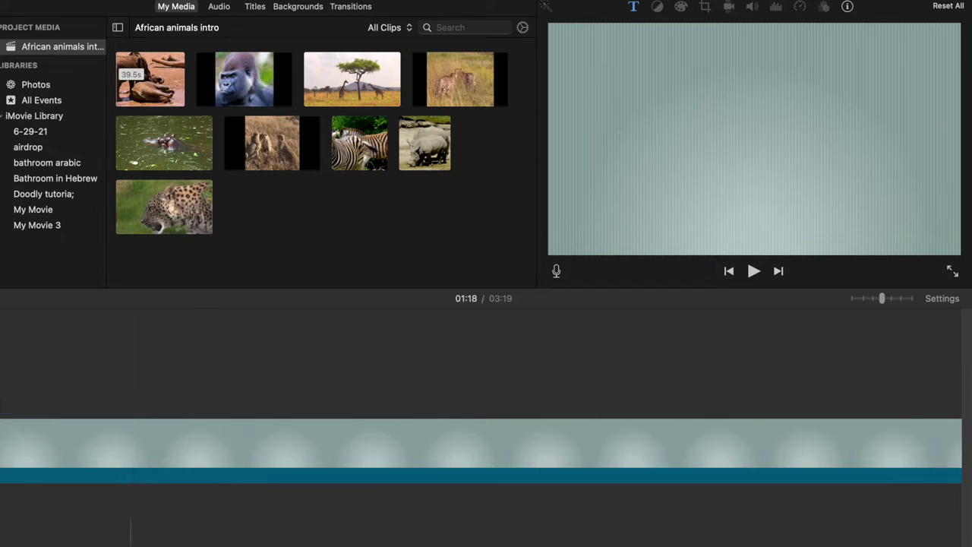
scroll(131, 448, left, 4)
drag(229, 404, 845, 412)
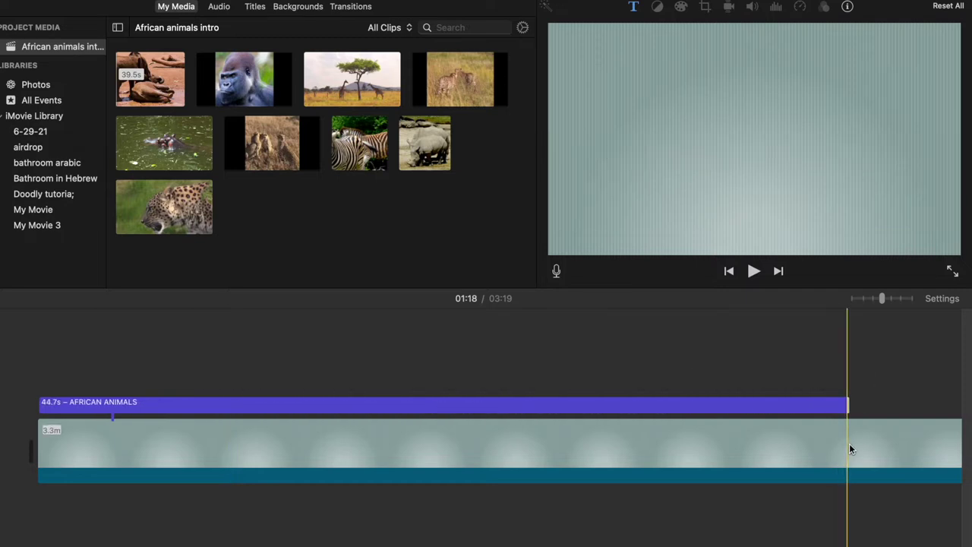
Split the background clip where the AFRICAN ANIMALS title ends and delete the surplus part after it
click(848, 443)
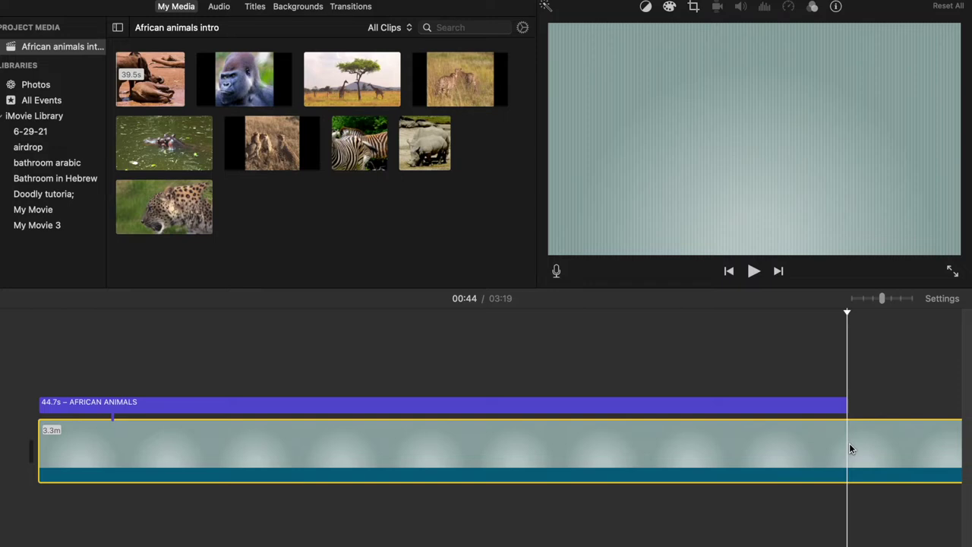
key(super+b)
click(870, 454)
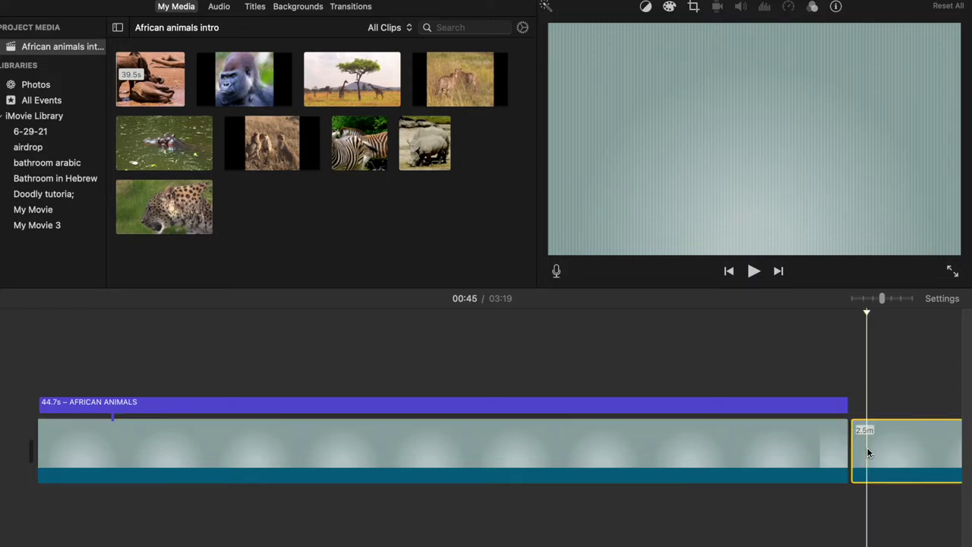
key(Delete)
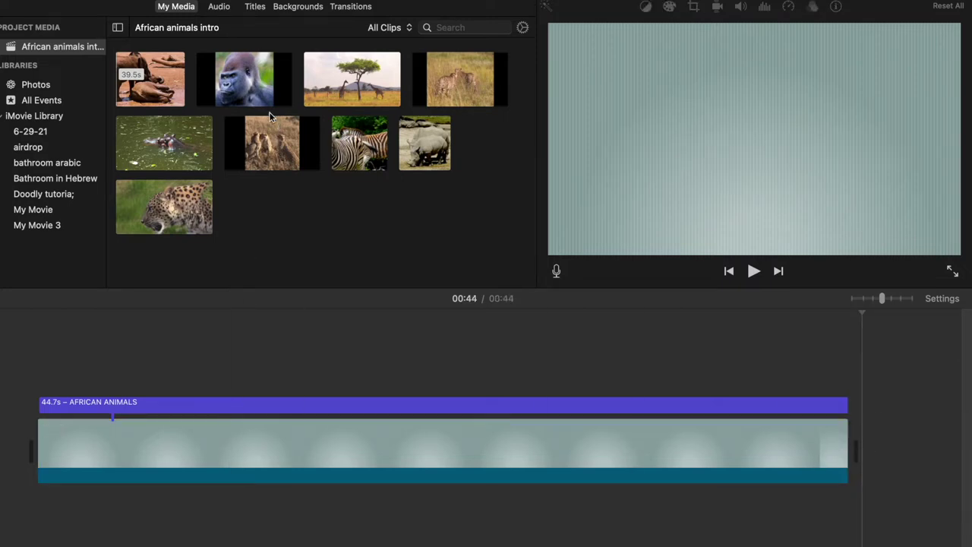
Place the gorilla clip above the background near the start as Picture in Picture and enlarge it in the frame's upper left
drag(243, 79, 54, 384)
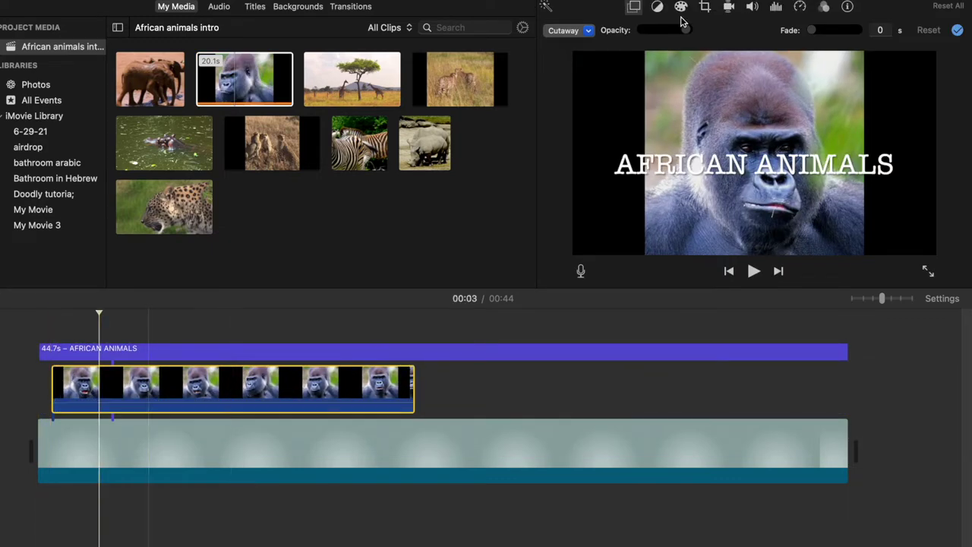
click(634, 9)
click(635, 8)
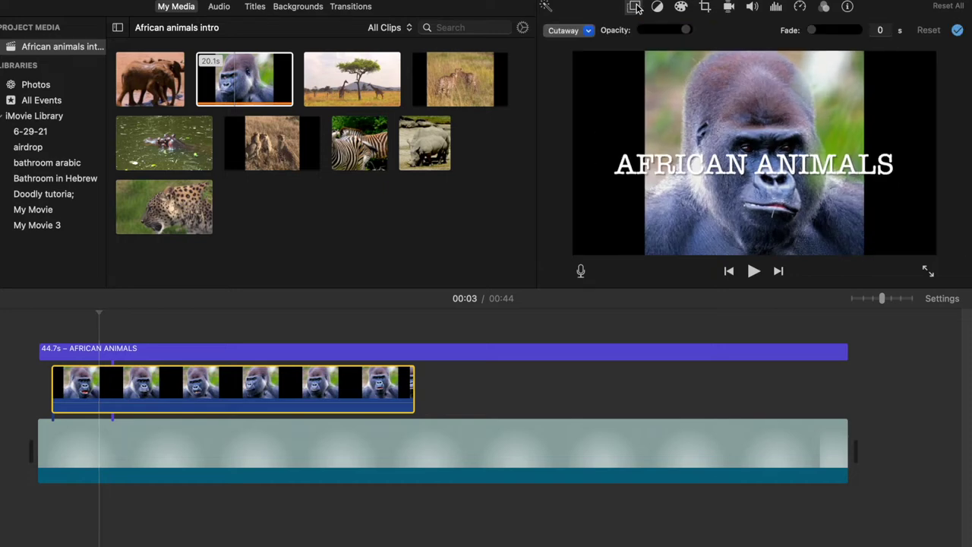
click(589, 31)
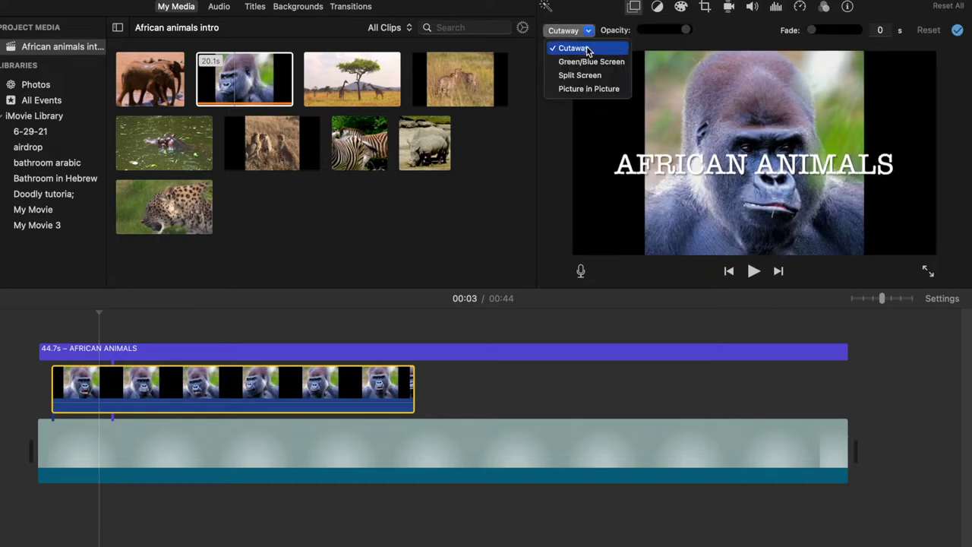
click(576, 90)
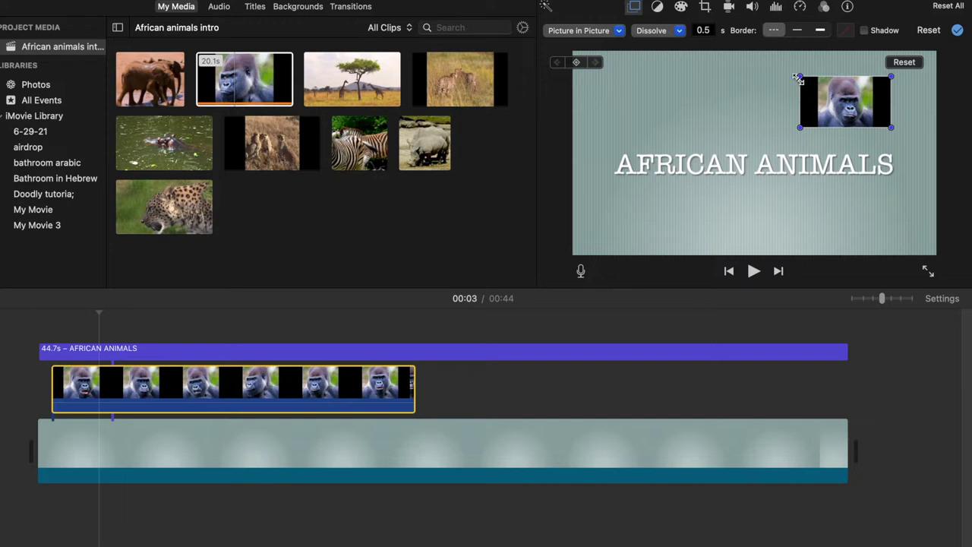
drag(800, 129, 631, 120)
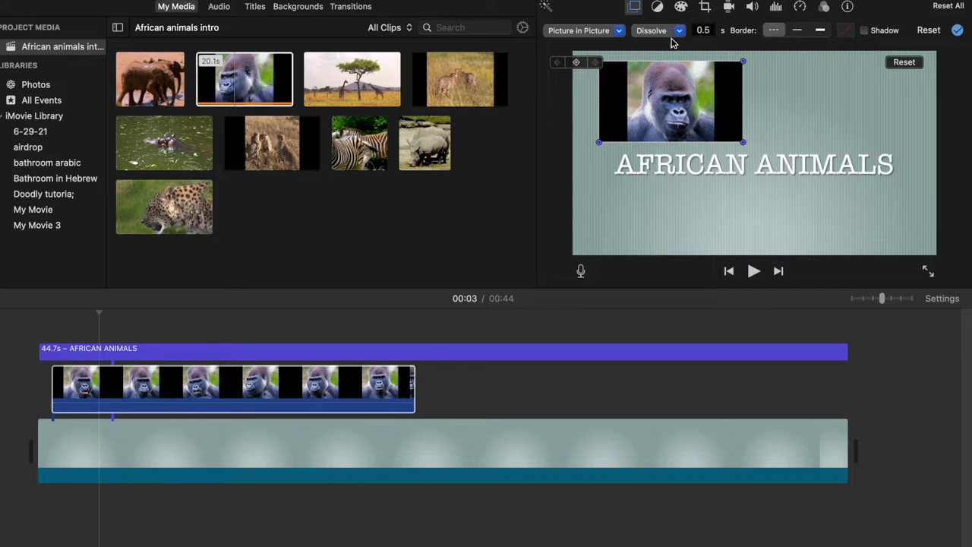
Apply a Ken Burns crop to the gorilla clip, tightening the Start and End frames to leave out the black side bars
click(285, 389)
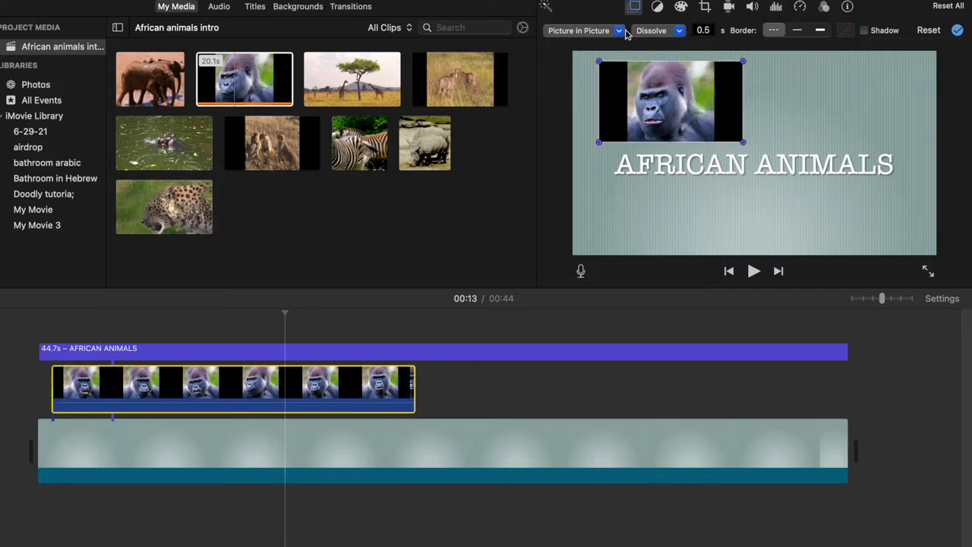
click(705, 7)
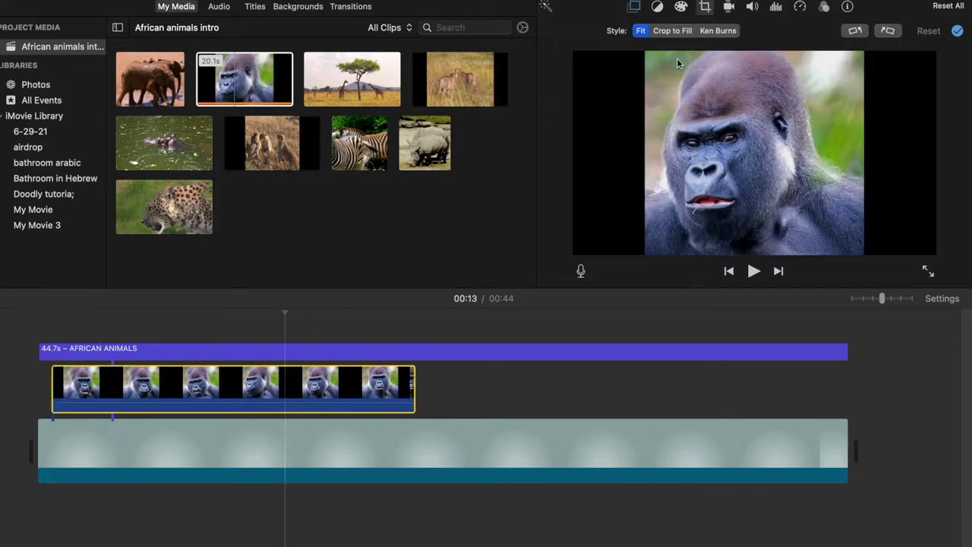
click(717, 31)
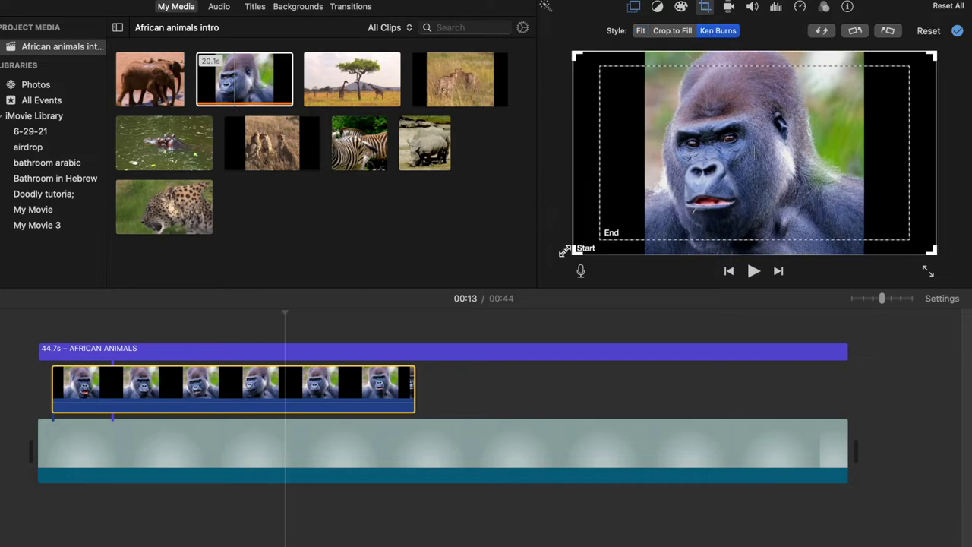
drag(573, 256, 642, 216)
drag(936, 213, 859, 199)
drag(839, 128, 838, 185)
click(628, 78)
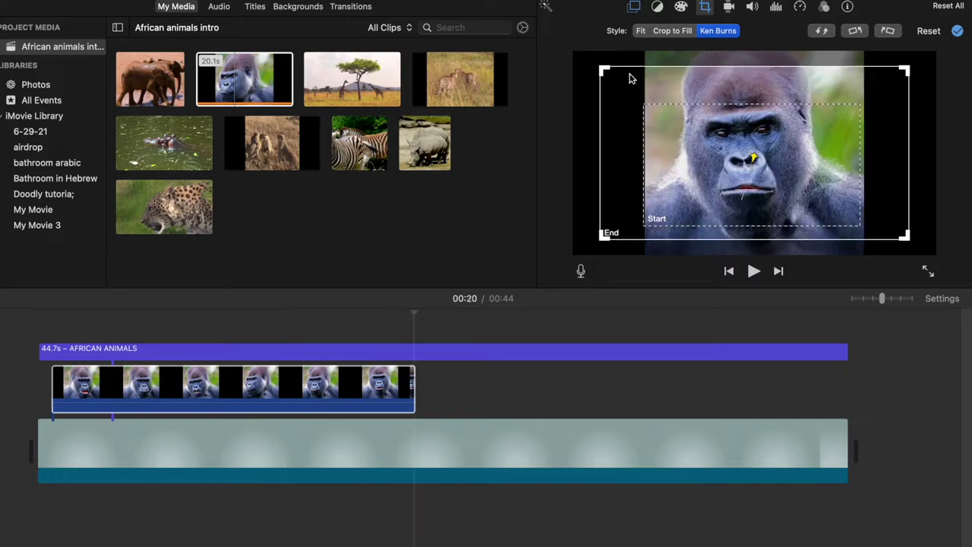
drag(601, 65, 644, 78)
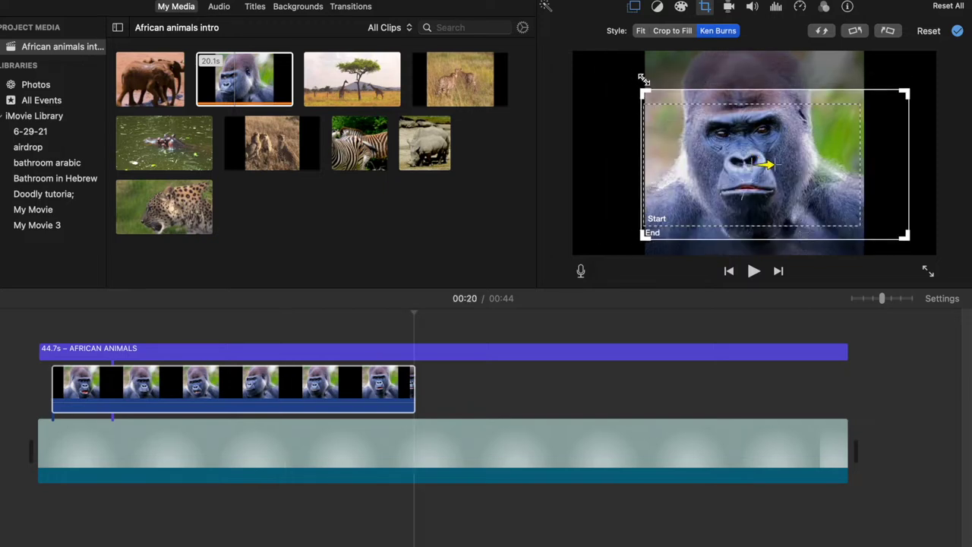
drag(903, 236, 859, 228)
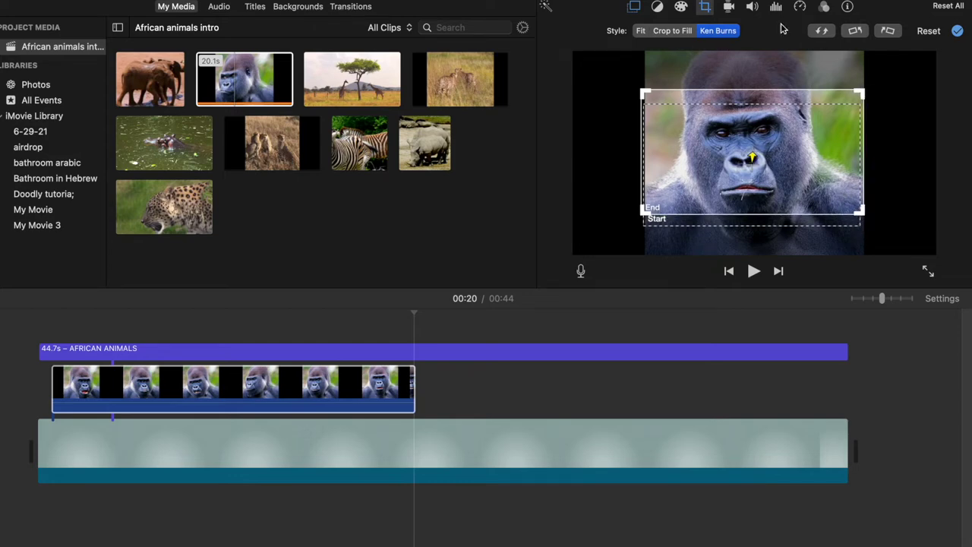
Return to the gorilla clip's overlay settings and preview the movie from the start
click(634, 7)
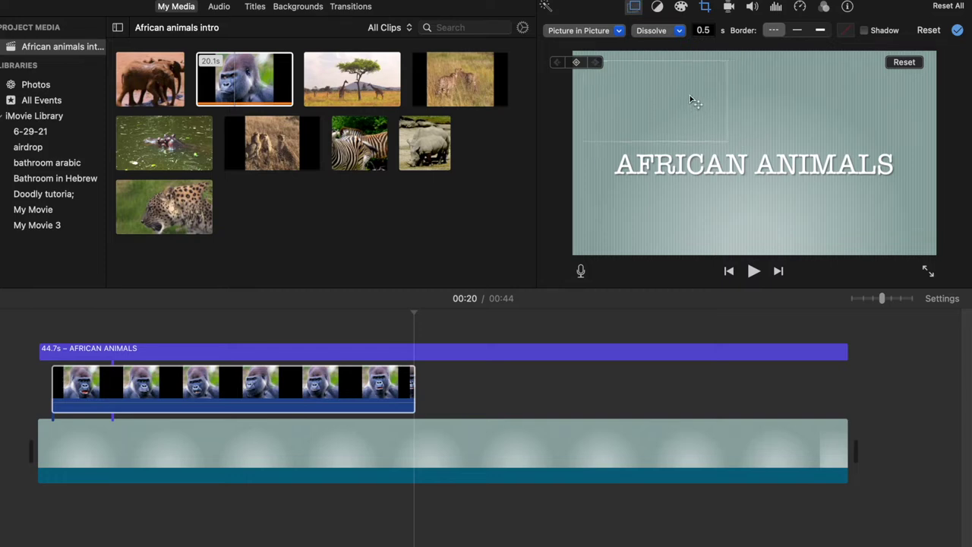
click(38, 372)
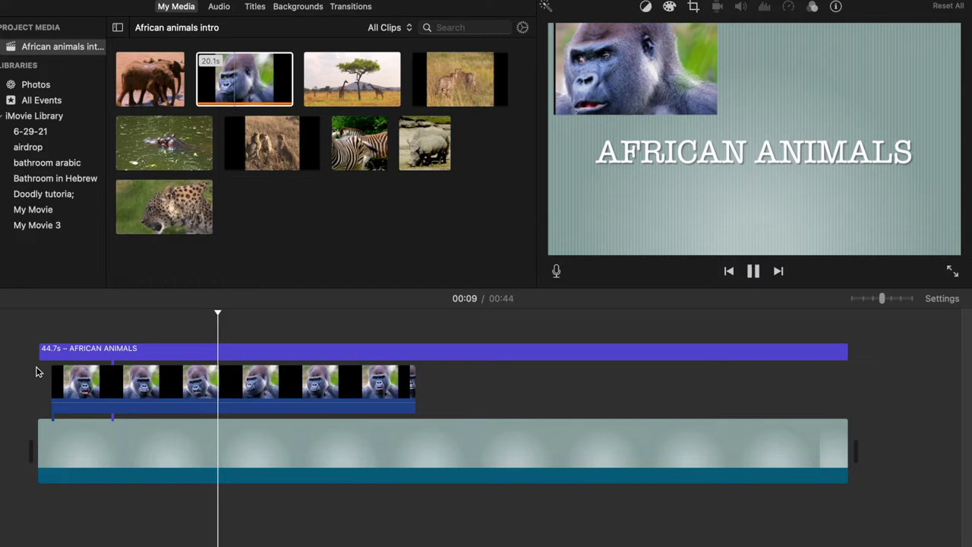
click(757, 271)
Move the gorilla picture-in-picture to the lower left of the frame and play the movie from the start
click(240, 412)
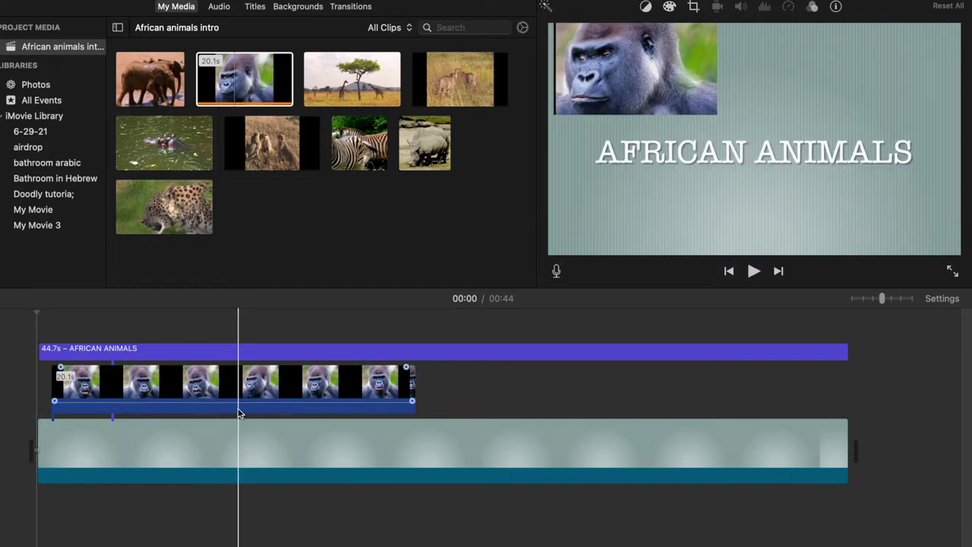
click(198, 370)
click(634, 6)
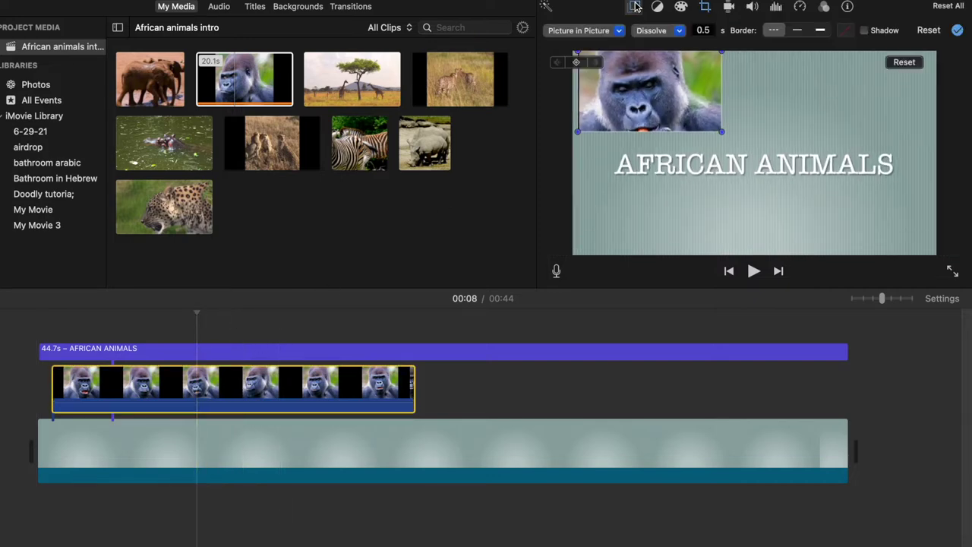
drag(637, 82, 638, 91)
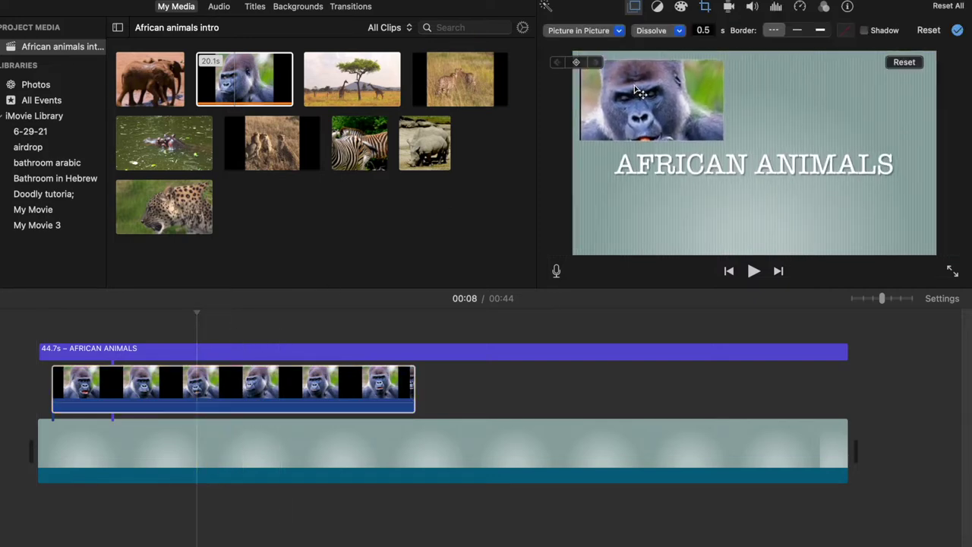
drag(657, 87, 659, 190)
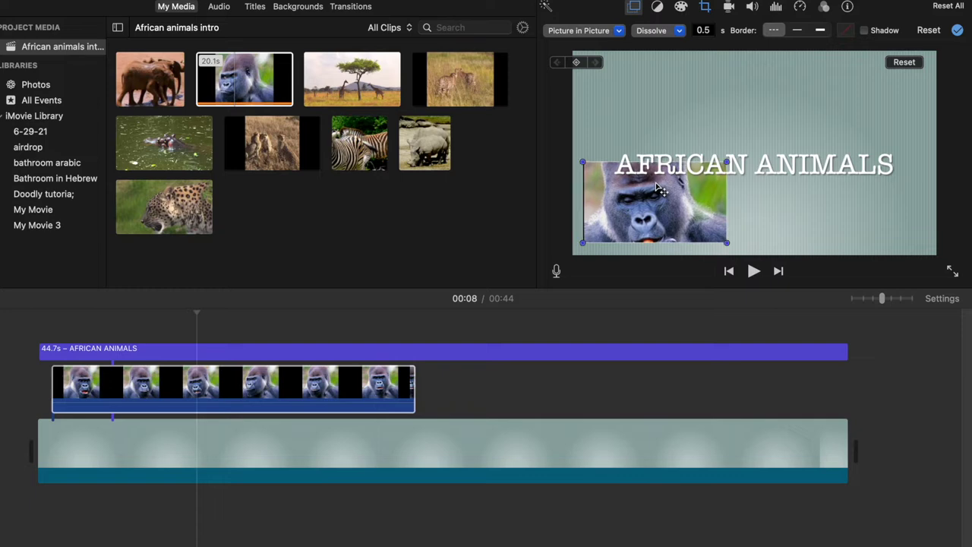
click(24, 402)
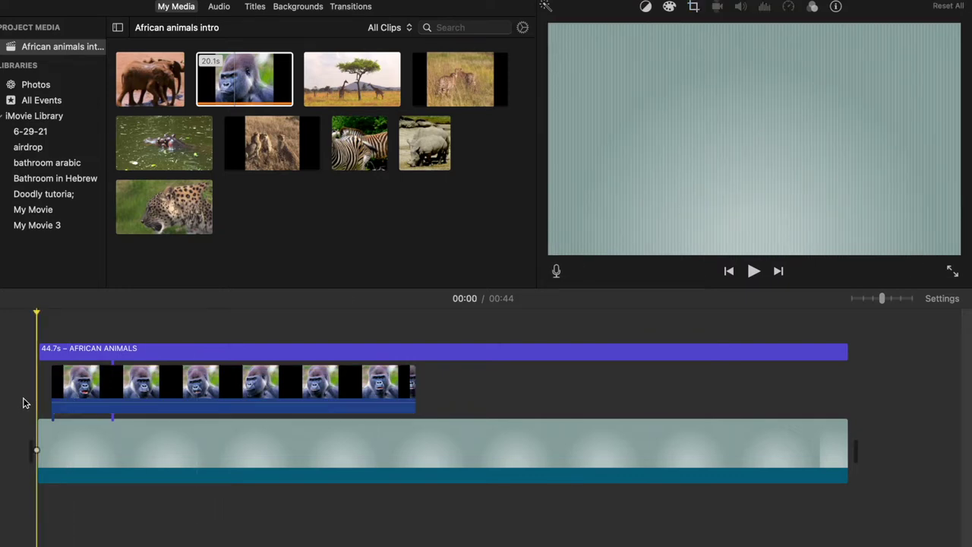
key(space)
Trim the end of the gorilla clip to about 5.3 seconds and extend it back to its full length
drag(414, 392, 144, 393)
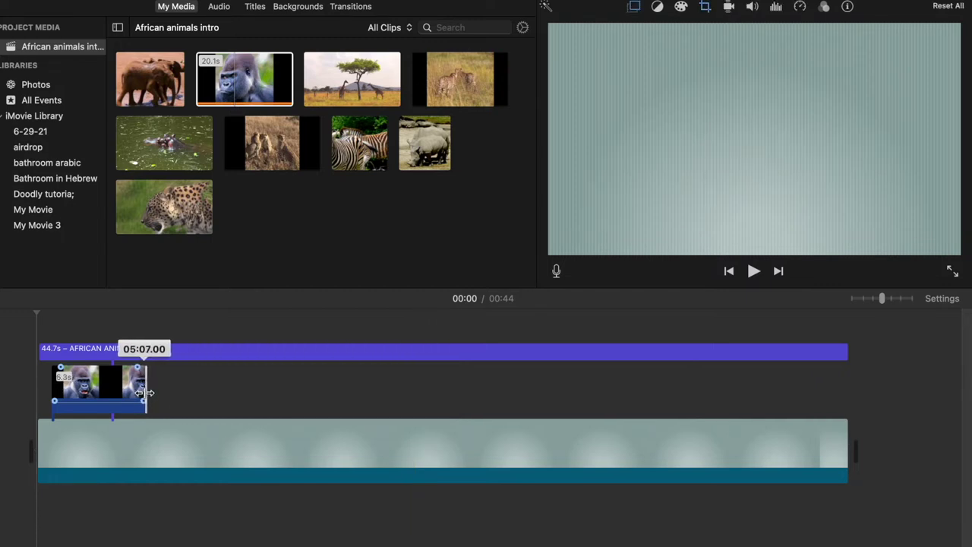
drag(144, 392, 473, 385)
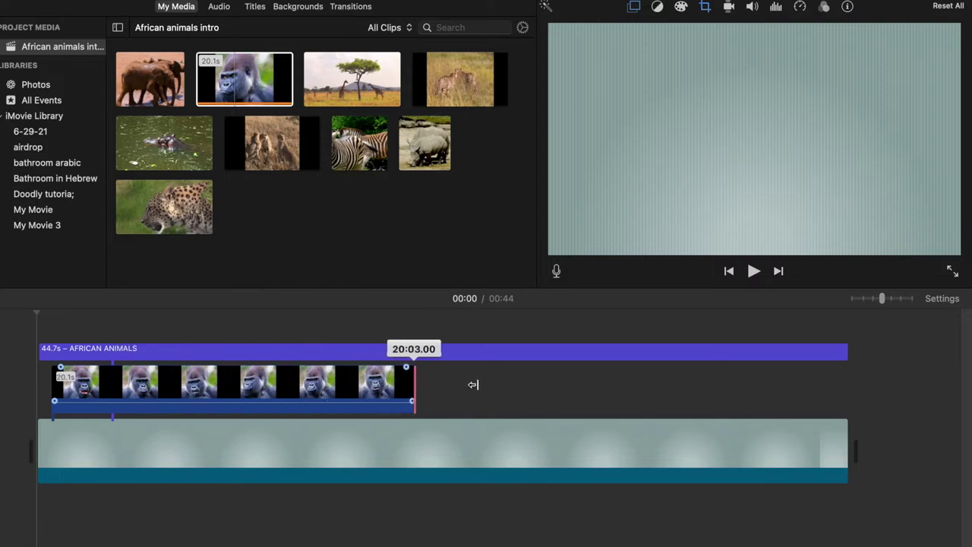
drag(580, 379, 585, 382)
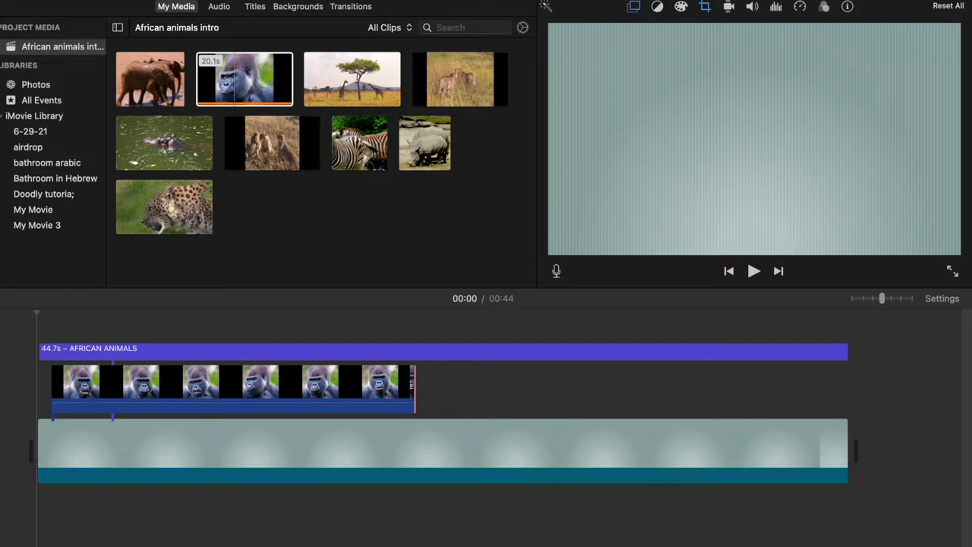
Start exporting the movie as a file and change its title to "A"
click(949, 2)
click(924, 85)
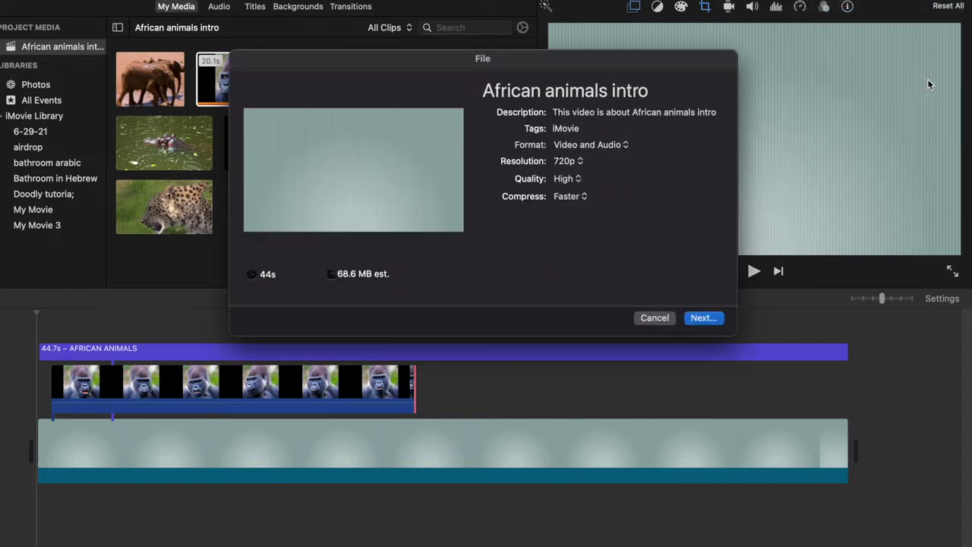
click(655, 91)
drag(655, 91, 416, 93)
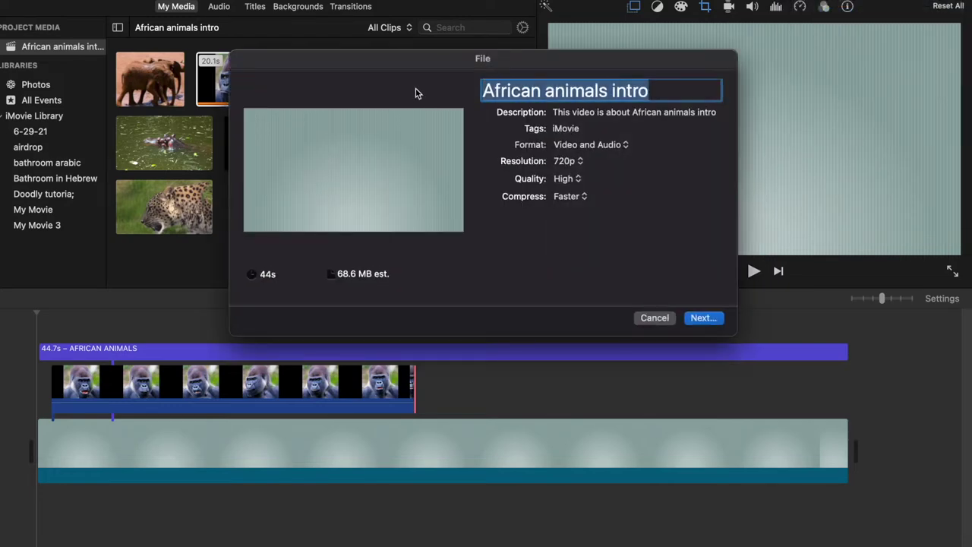
text(A)
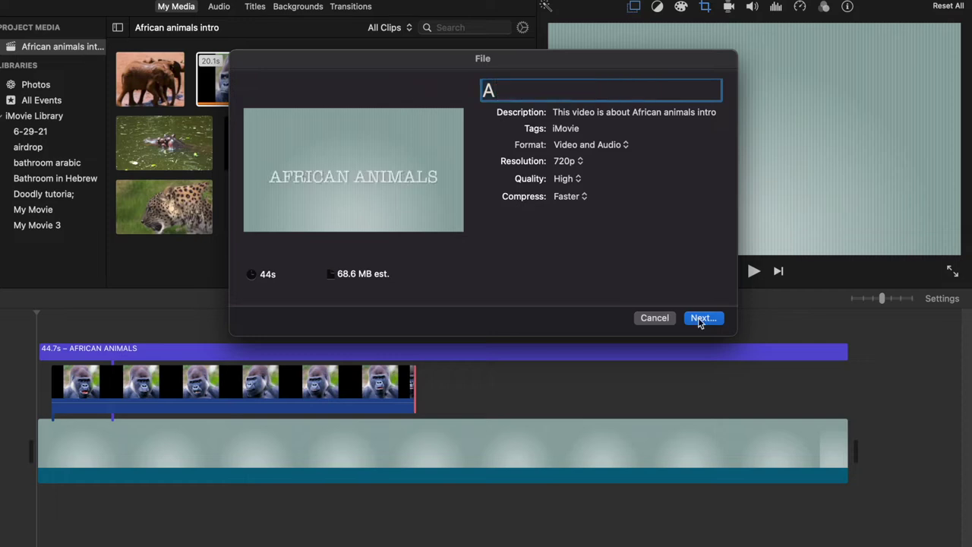
Save the exported movie as "A" to the iCloud Desktop and look at the Desktop files available for import
click(708, 318)
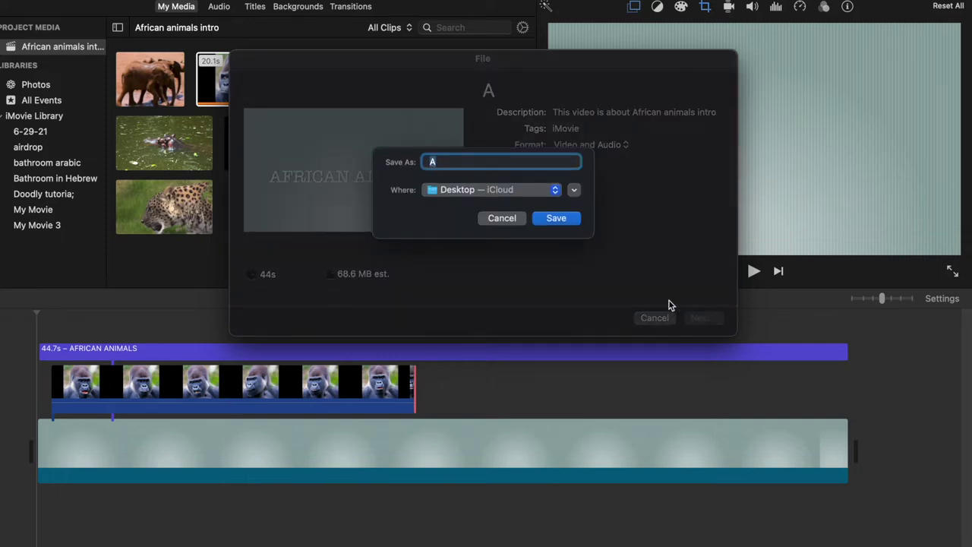
click(552, 219)
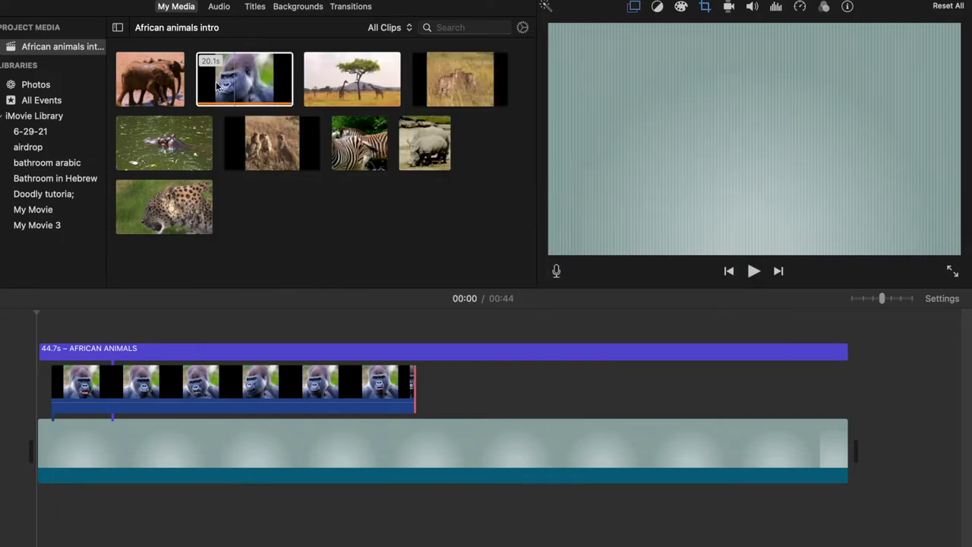
key(super+i)
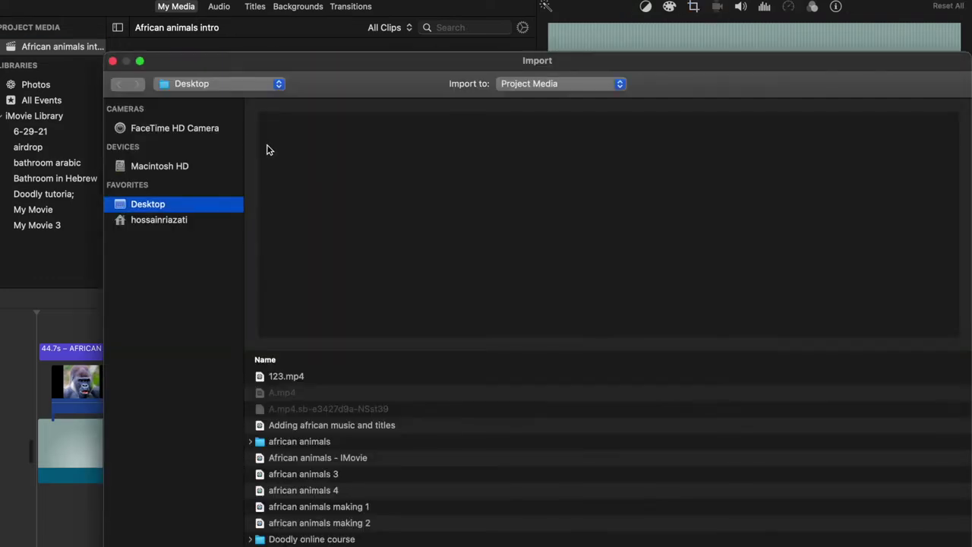
click(112, 60)
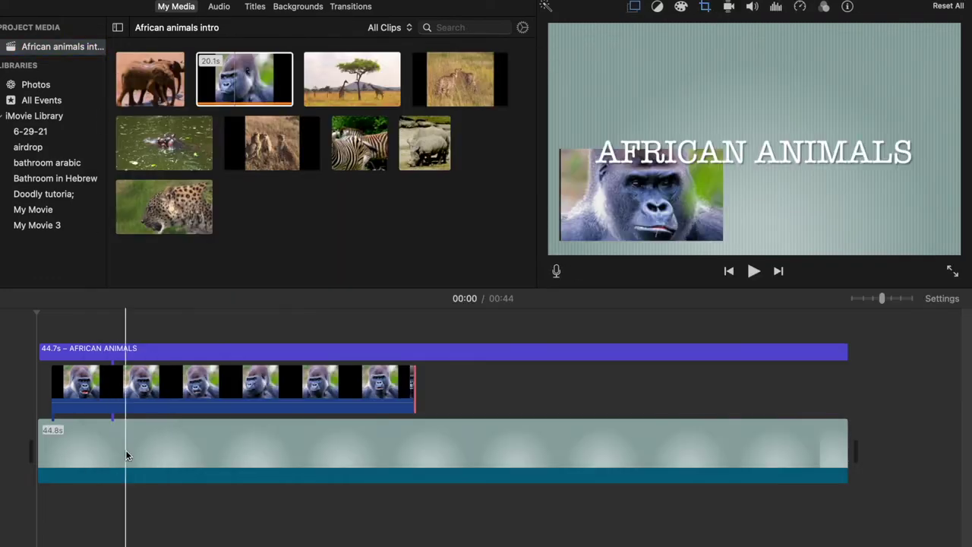
Clear the background clip with its title and gorilla overlay from the timeline and put the exported African Animals video there instead
click(131, 470)
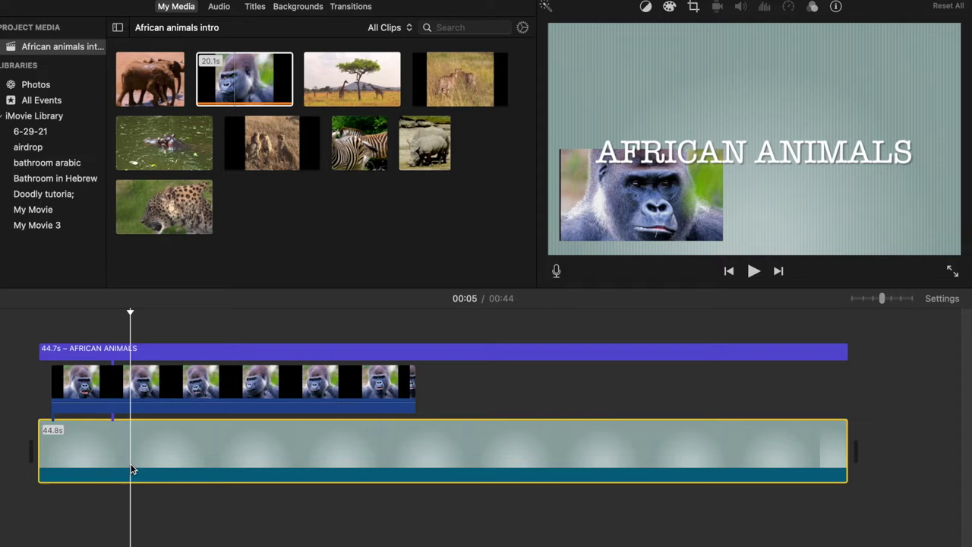
key(Delete)
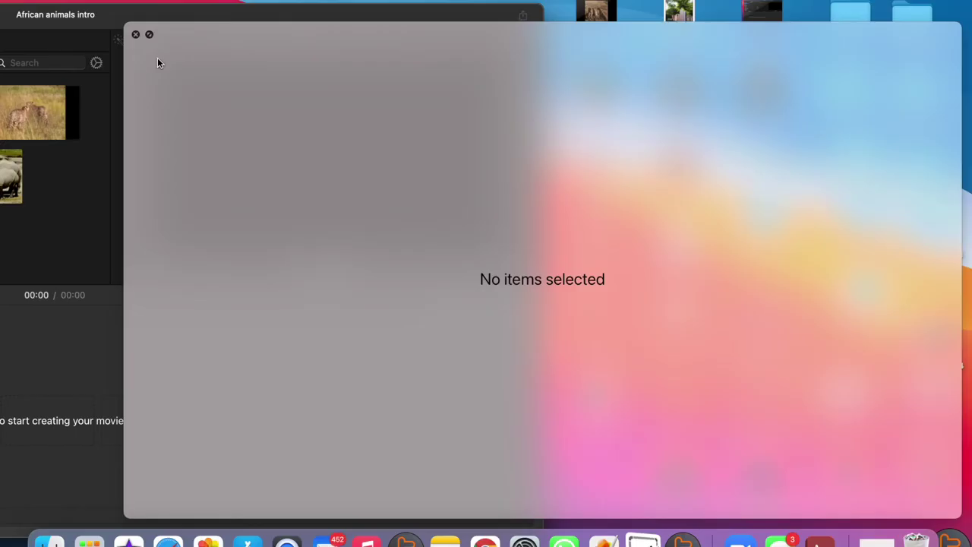
click(135, 34)
drag(612, 401, 369, 417)
double_click(300, 15)
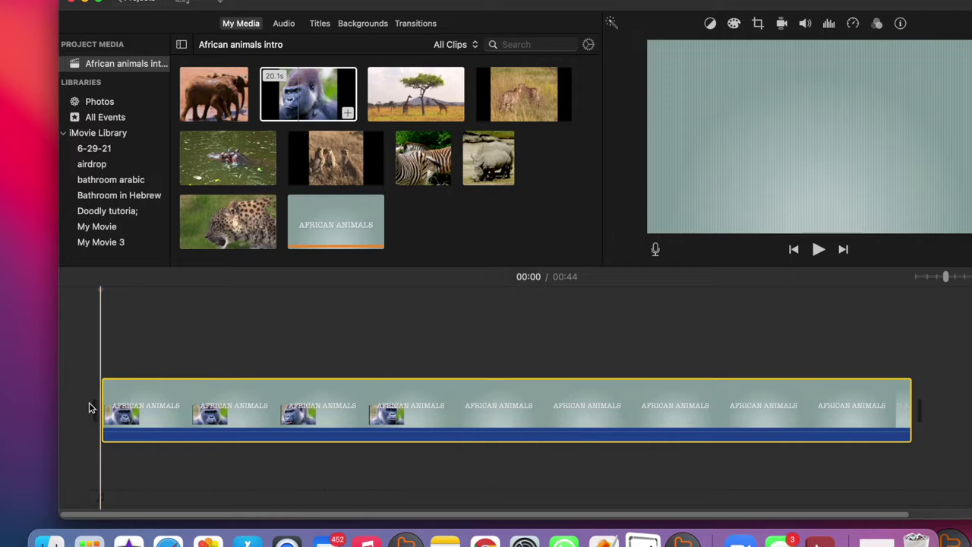
Play the exported video from the start and try to extend its end in the timeline
key(space)
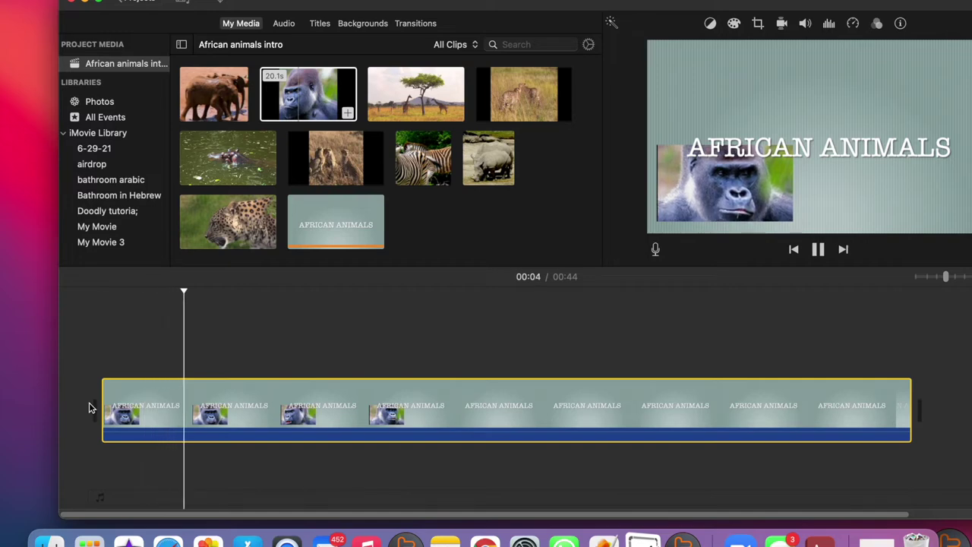
click(818, 250)
drag(910, 401, 971, 401)
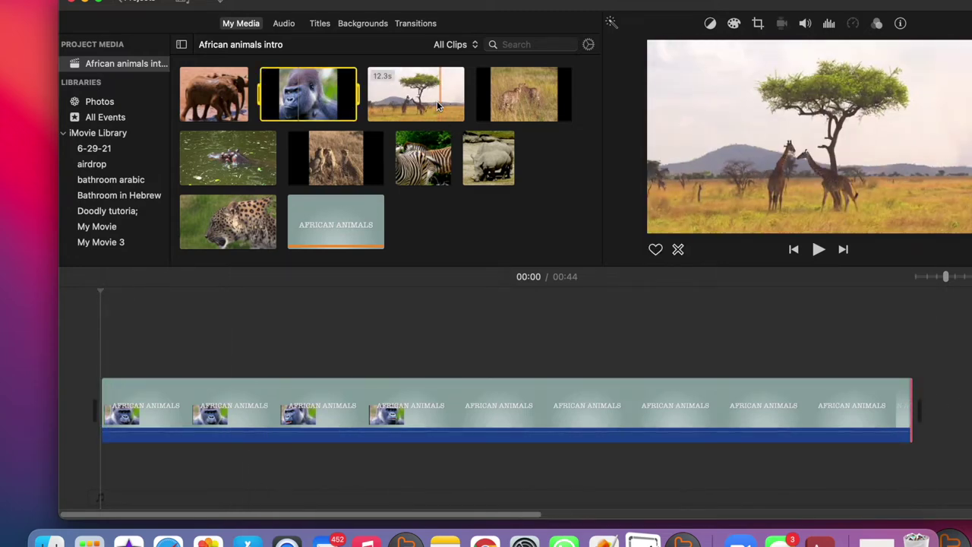
Add the giraffe clip above the exported video near its start and try to extend the clip's end
drag(437, 101, 132, 356)
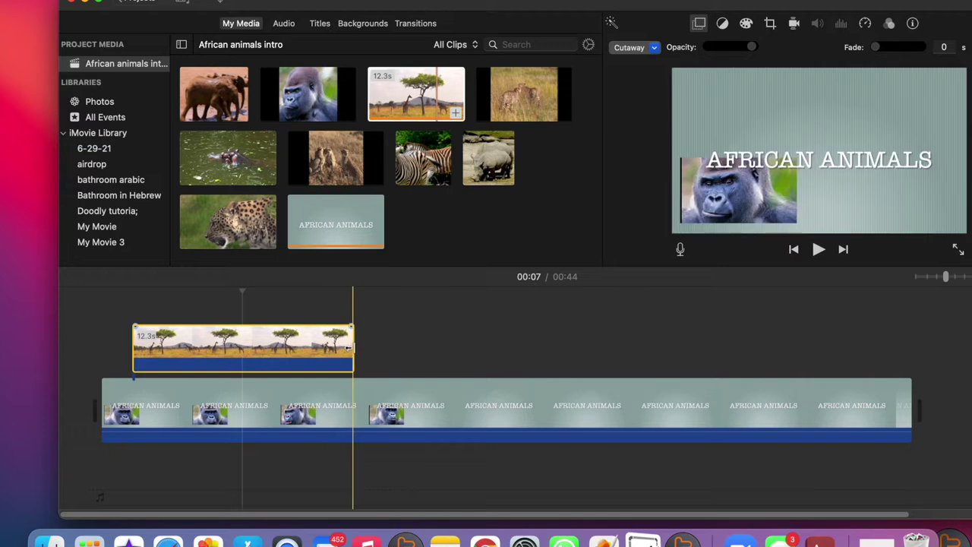
drag(351, 348, 473, 348)
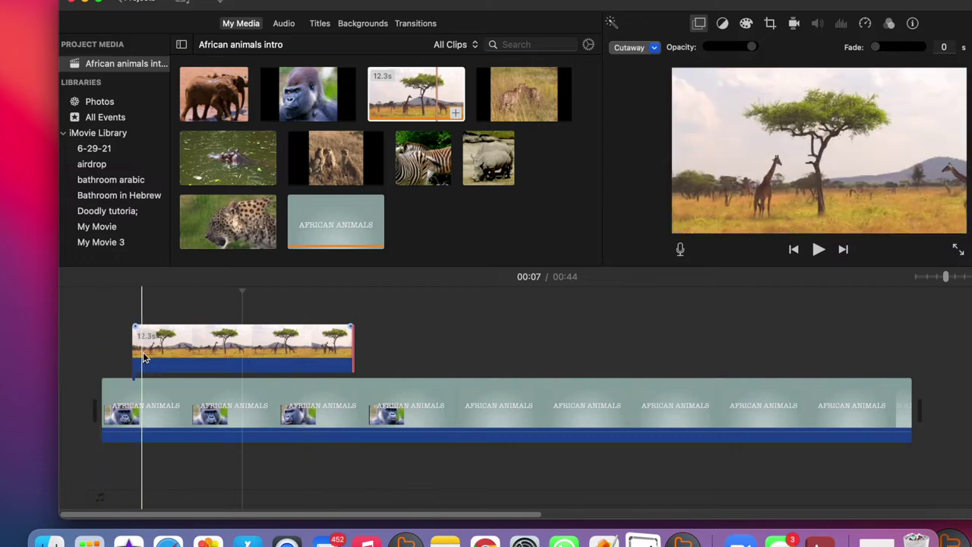
Change the giraffe clip's overlay to Picture in Picture and enlarge it in the upper right of the frame, above the title
click(170, 359)
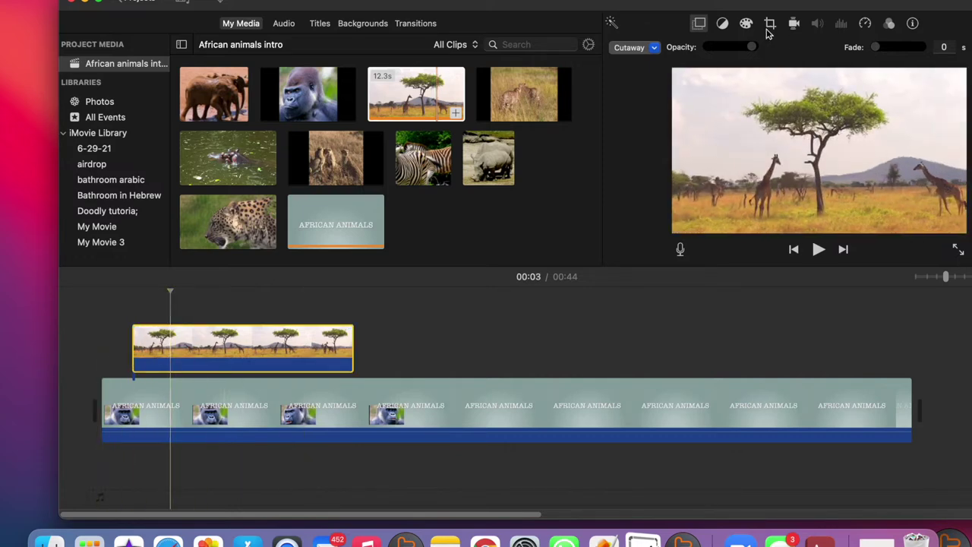
click(699, 24)
click(699, 25)
click(634, 48)
click(639, 105)
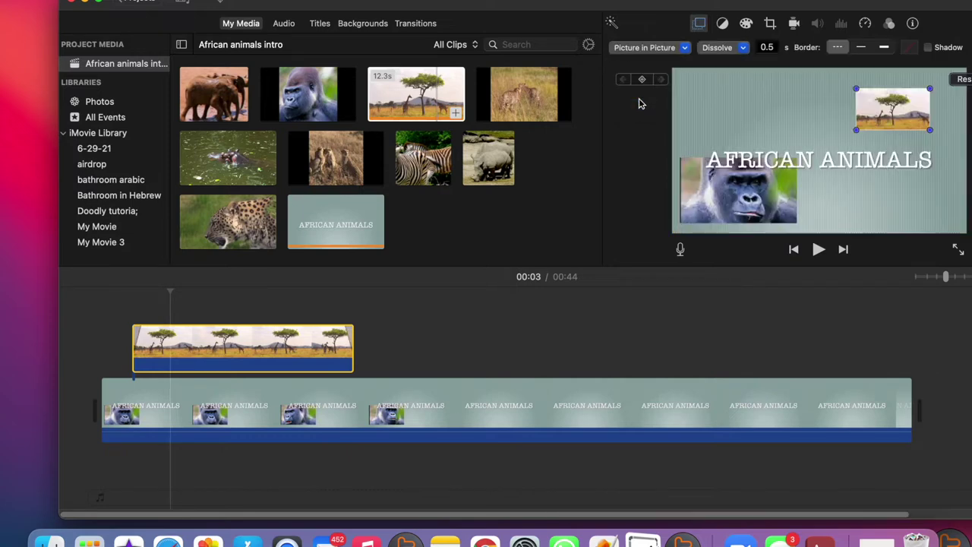
drag(856, 130, 879, 127)
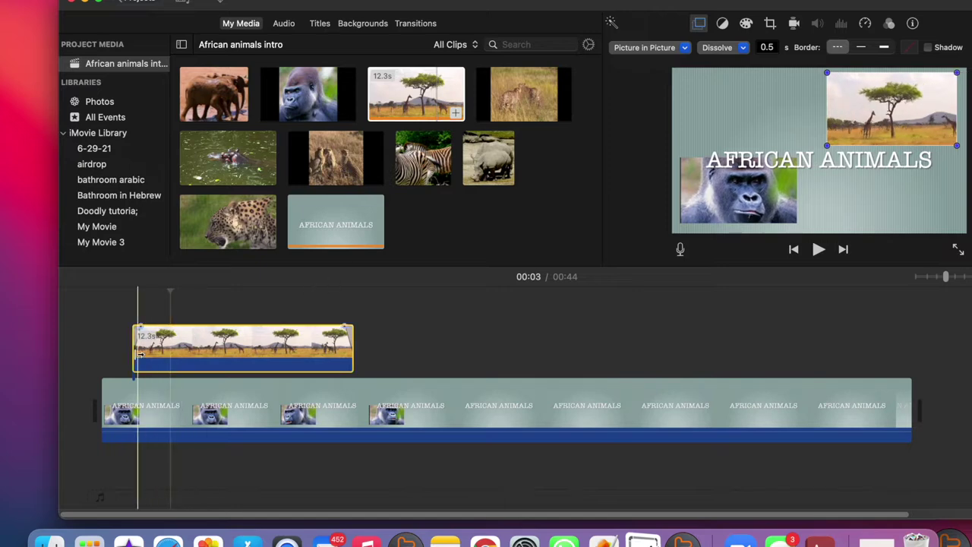
Place a second copy of the giraffe clip directly after the first one and toggle its video overlay settings
click(347, 353)
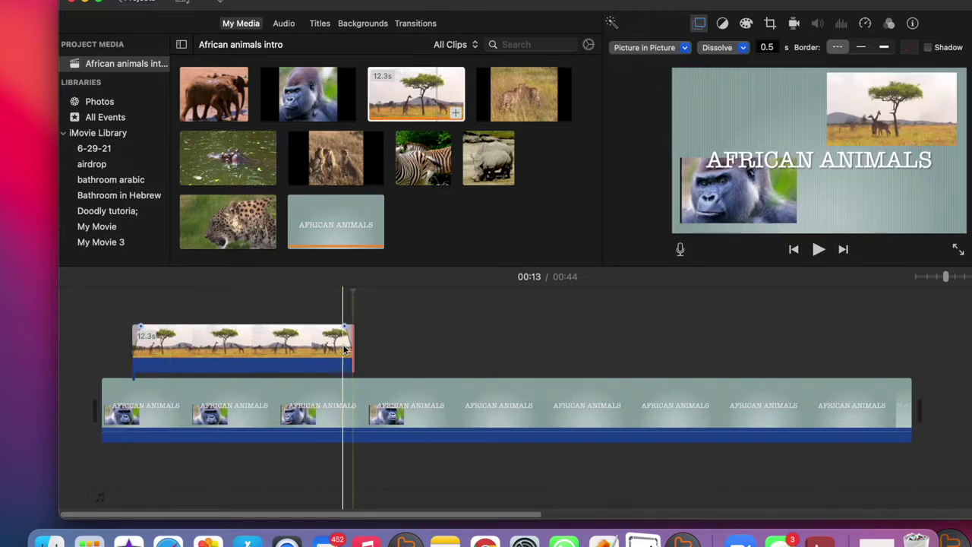
drag(406, 101, 356, 345)
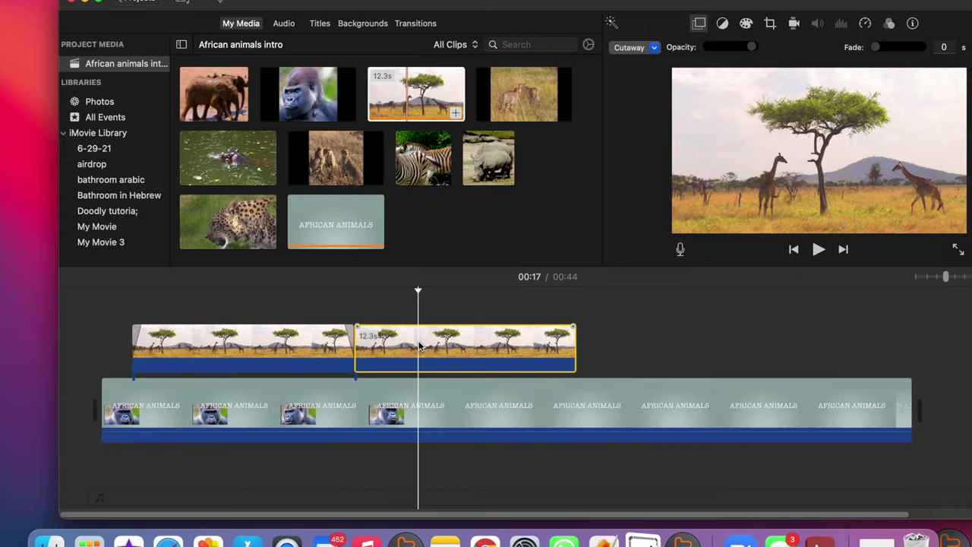
click(700, 24)
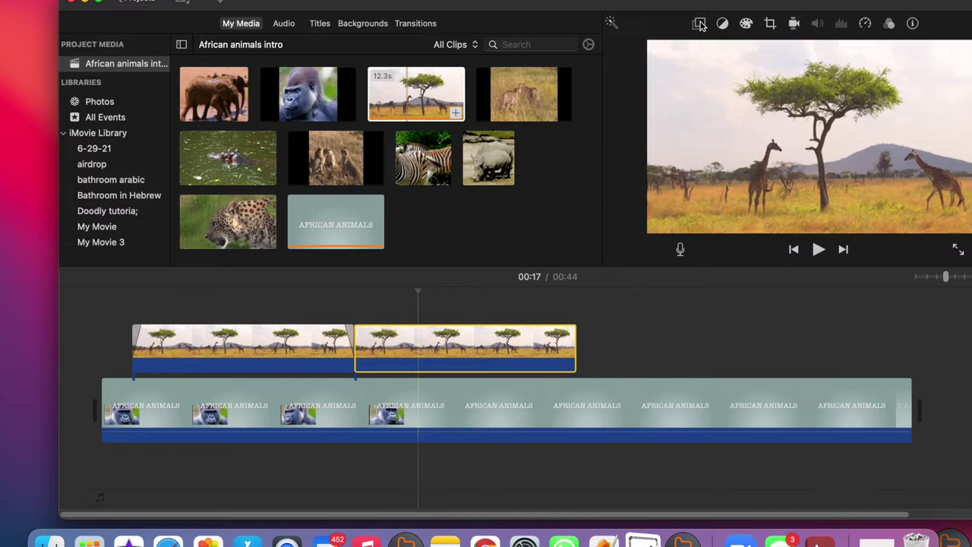